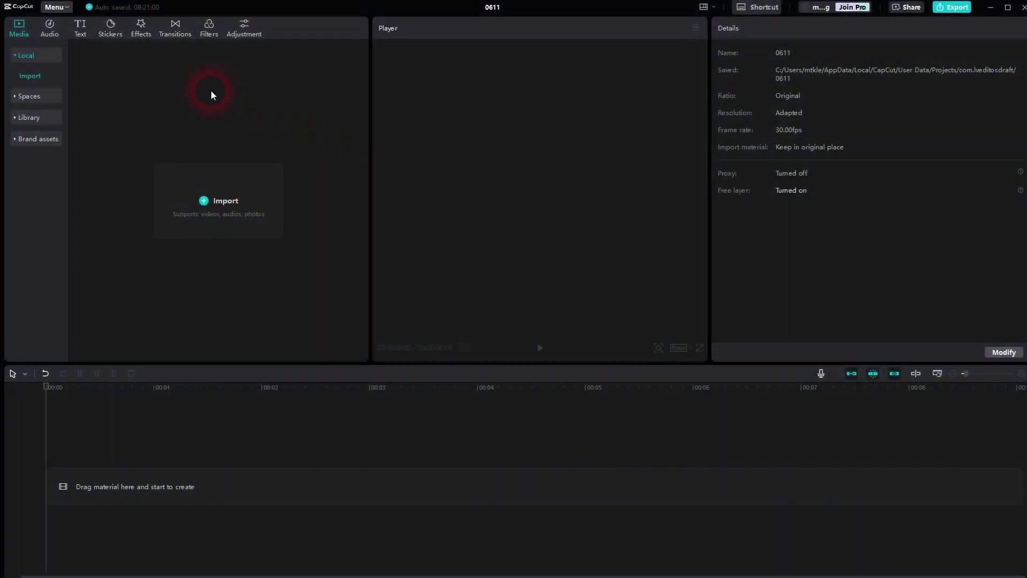
Step: Add a Default text clip from the Text tab to the empty timeline
click(81, 29)
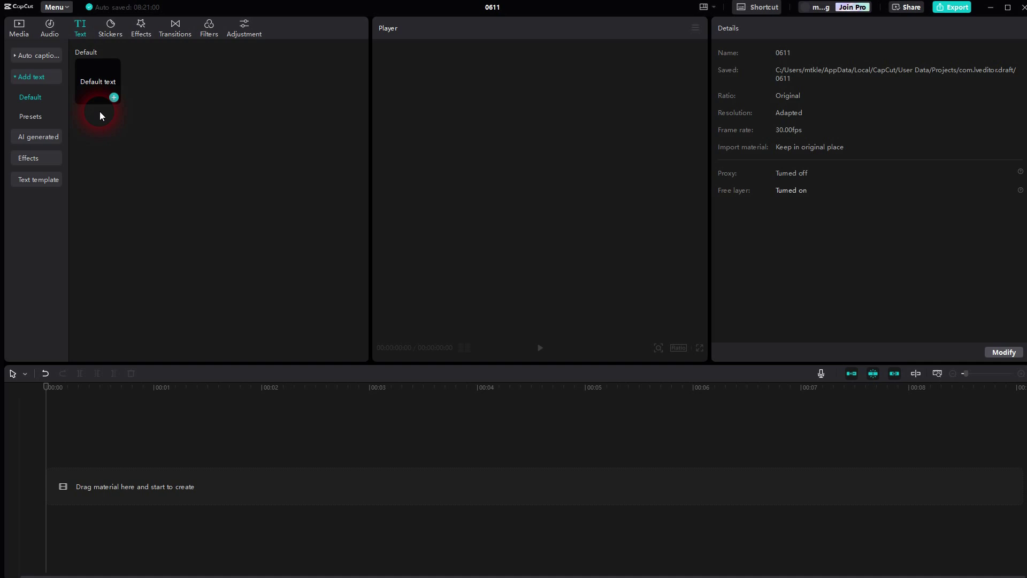
click(114, 96)
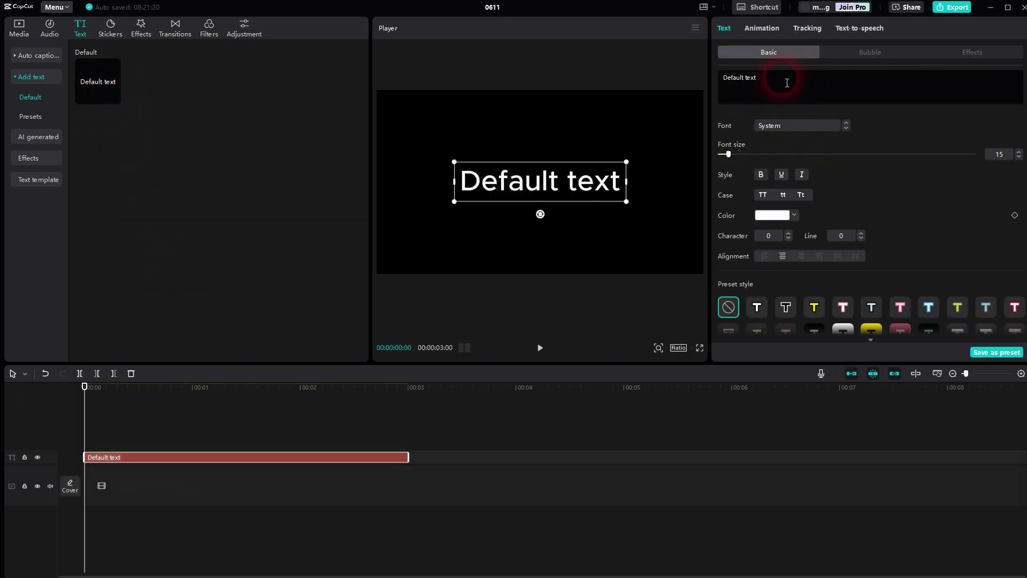
Step: Change the title to LIGHTNING in the ZY Energy font at size 27
drag(782, 79, 715, 77)
text(LI)
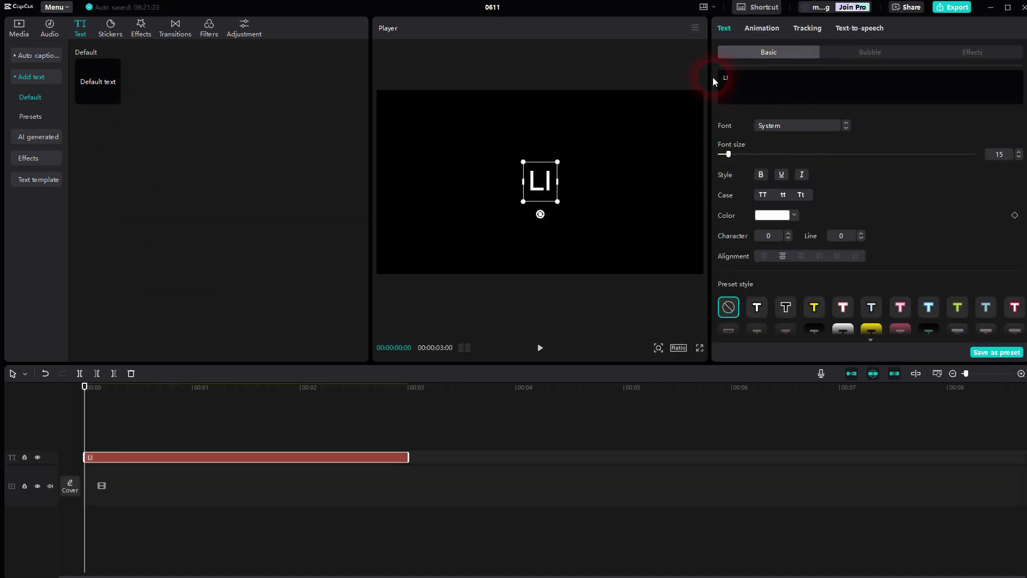
text(GHTNING)
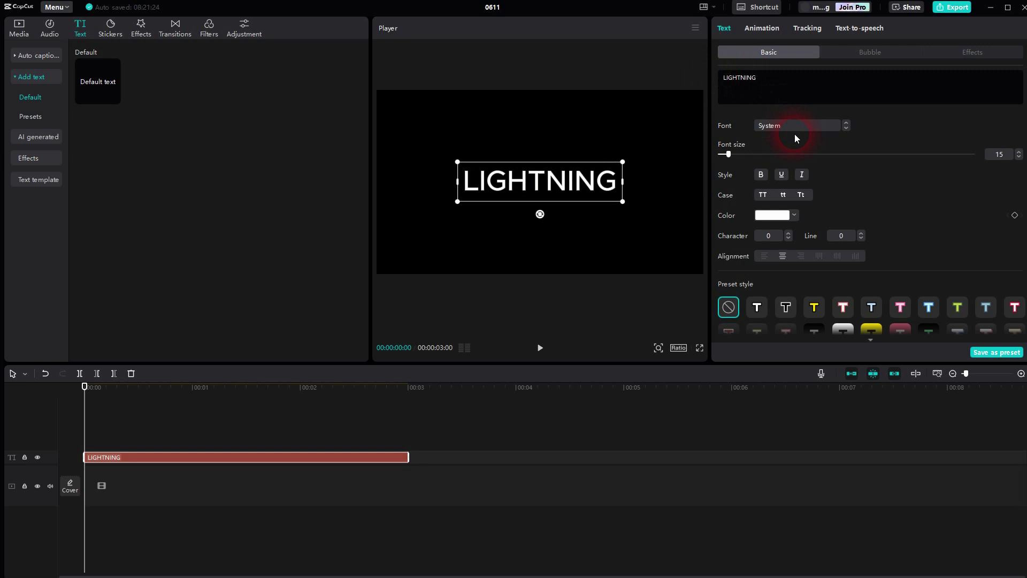
click(784, 127)
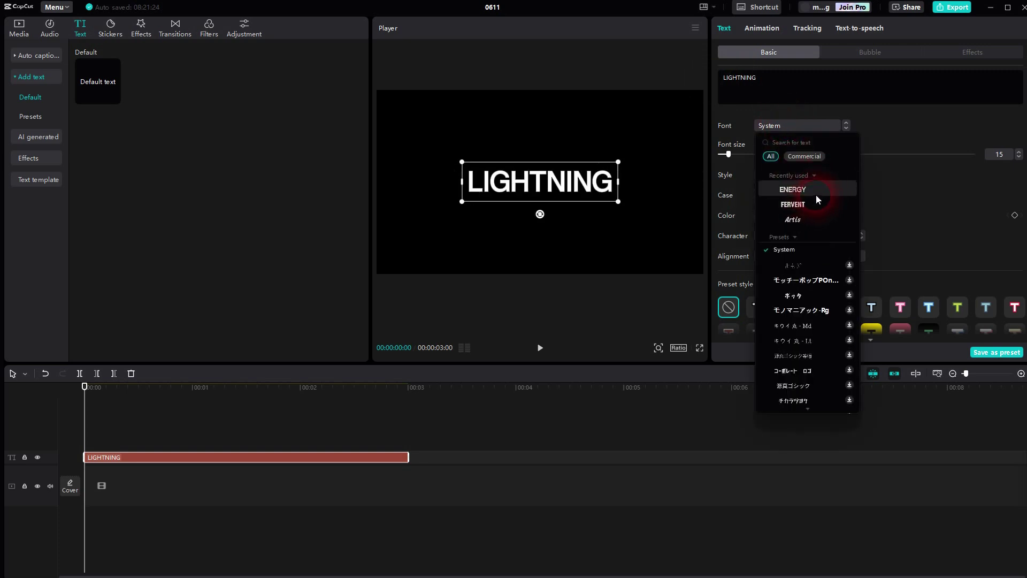
click(816, 191)
drag(727, 155, 738, 154)
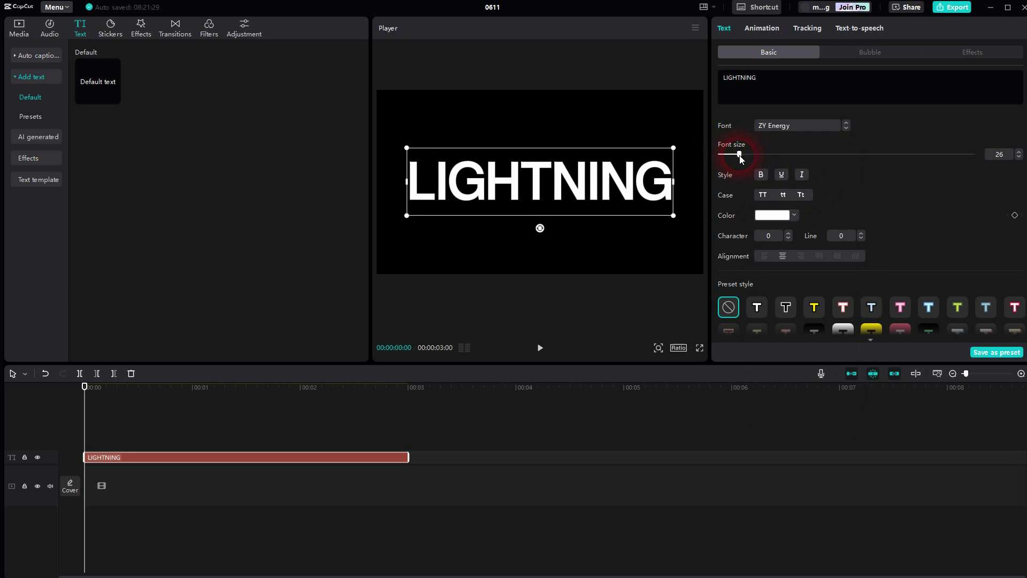
Step: Try a blue title colour, then set it back to white
click(792, 216)
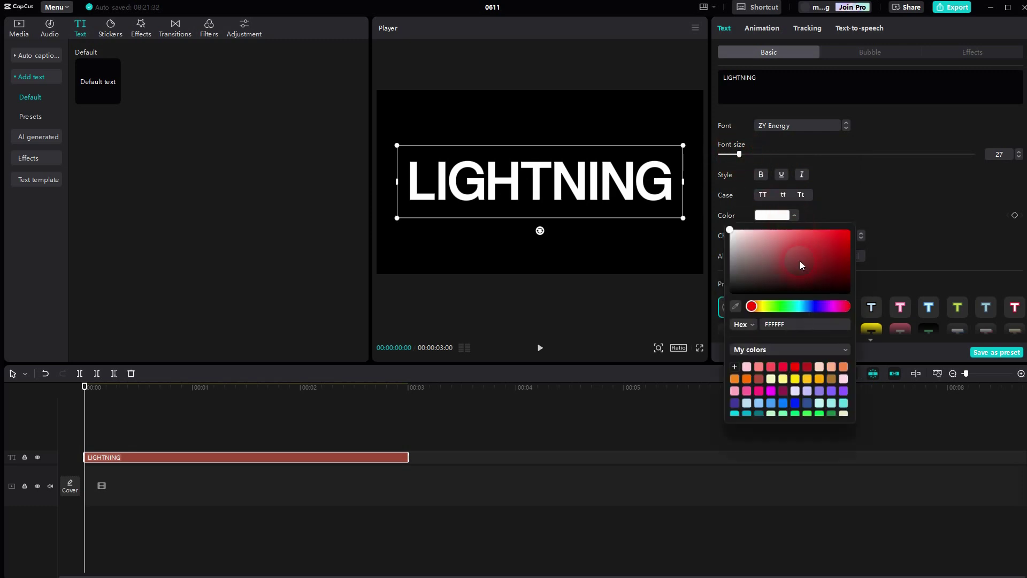
click(816, 305)
mouse_move(776, 261)
mouse_down()
mouse_move(812, 241)
mouse_move(730, 230)
mouse_up()
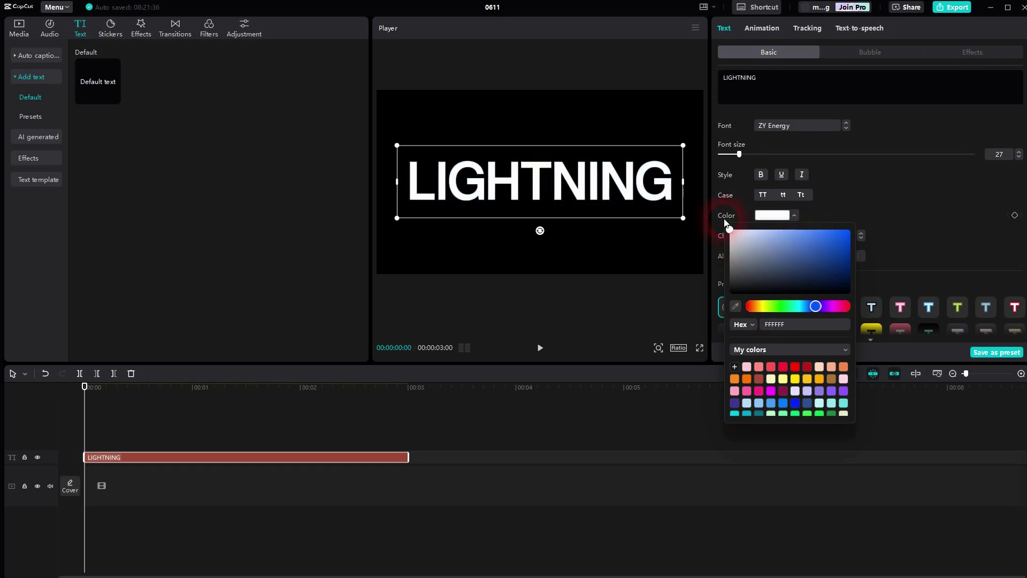
click(942, 206)
scroll(932, 194, down, 2)
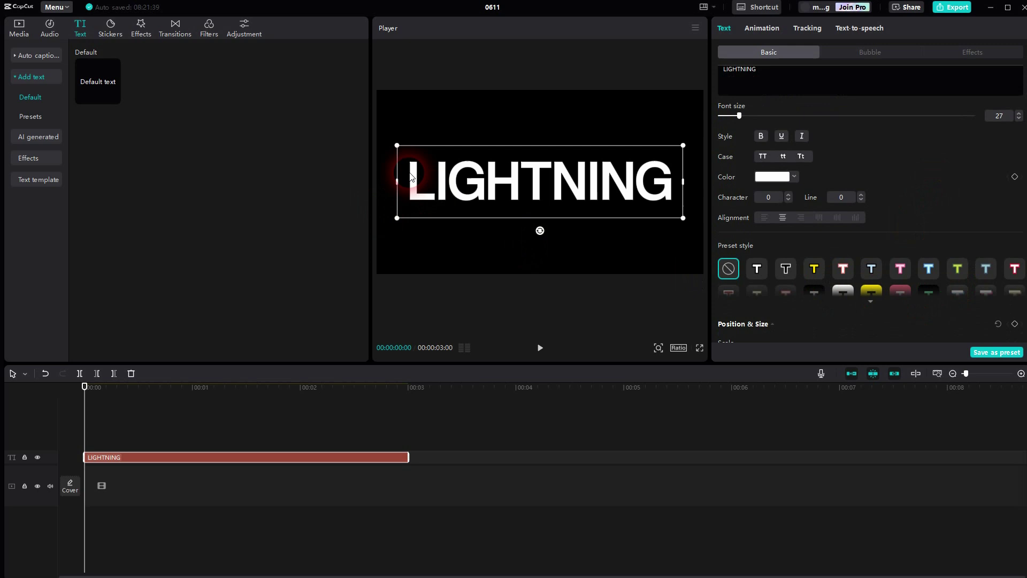
Step: Add the Nature Lightning effect with atmosphere 100 and speed 86
click(140, 31)
scroll(31, 84, up, 2)
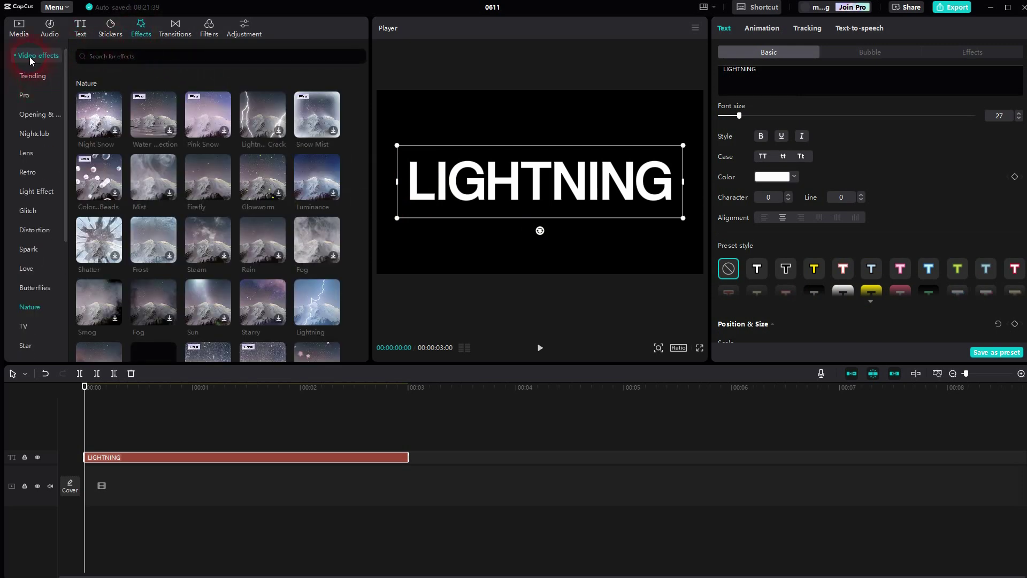
scroll(33, 103, down, 2)
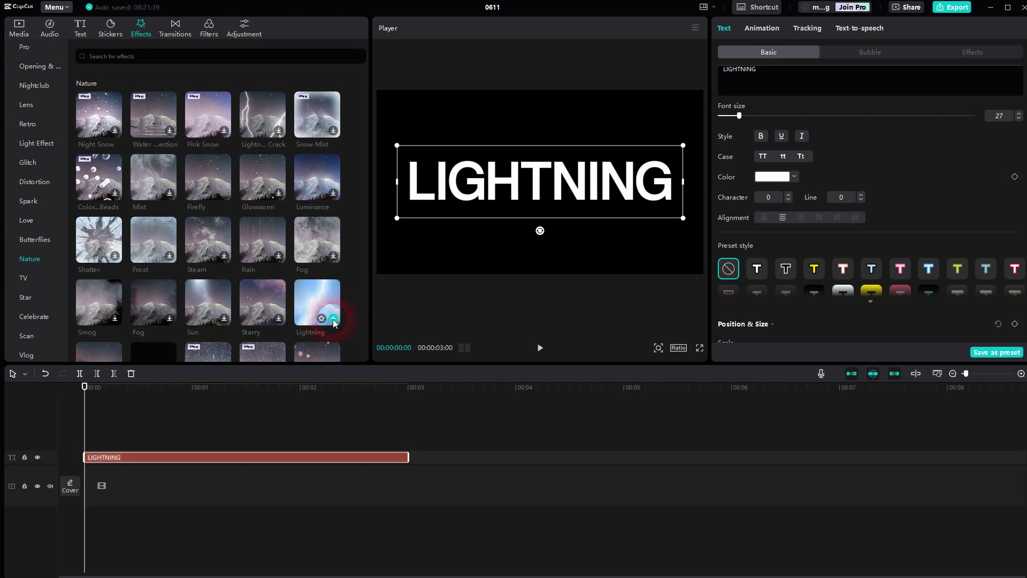
click(329, 318)
click(542, 350)
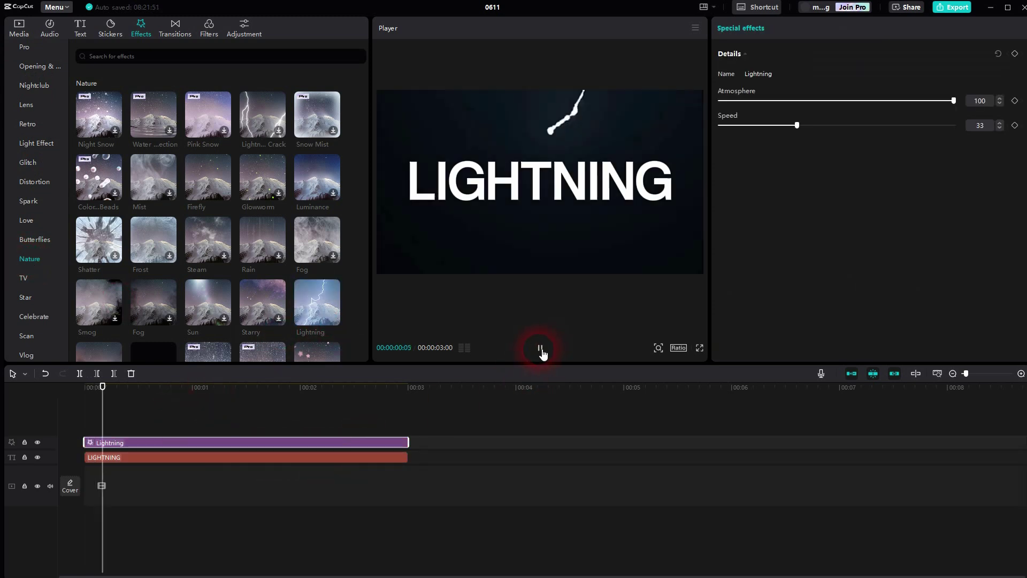
click(541, 351)
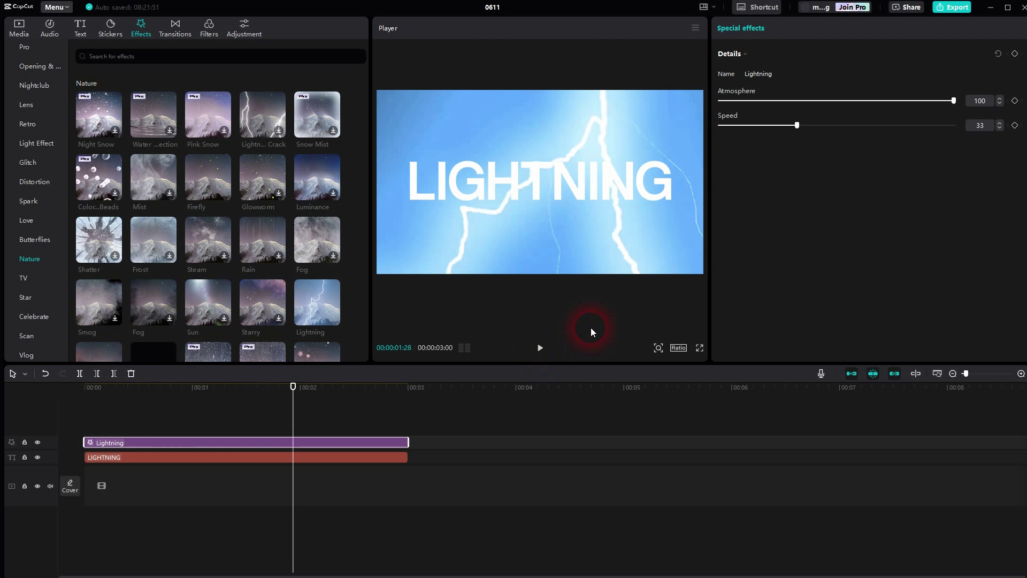
mouse_move(951, 100)
mouse_down()
mouse_move(738, 100)
mouse_move(979, 101)
mouse_up()
drag(797, 125, 921, 125)
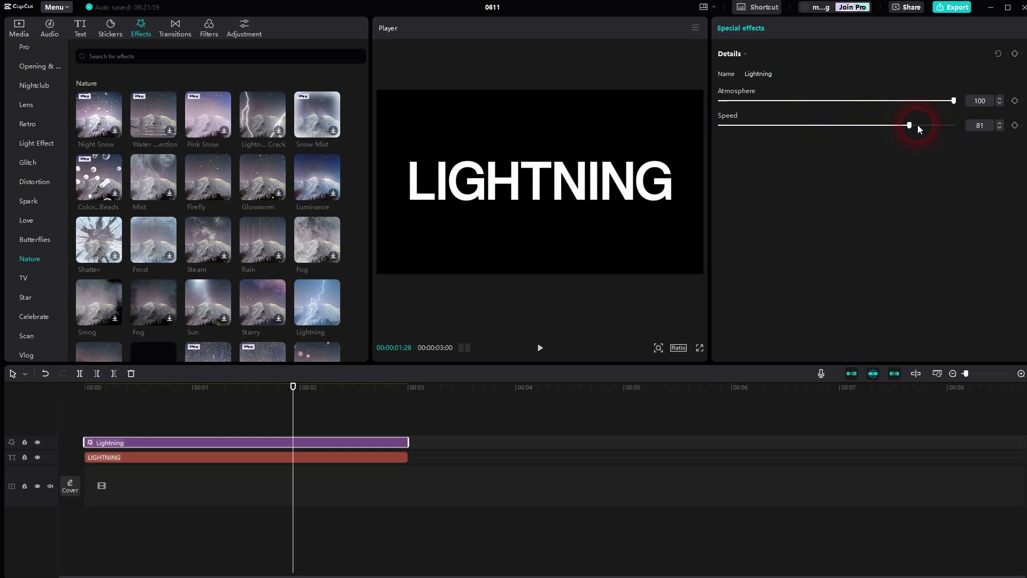
Step: Replay the lightning preview from the beginning, then rewind to the clip start
drag(297, 421, 65, 425)
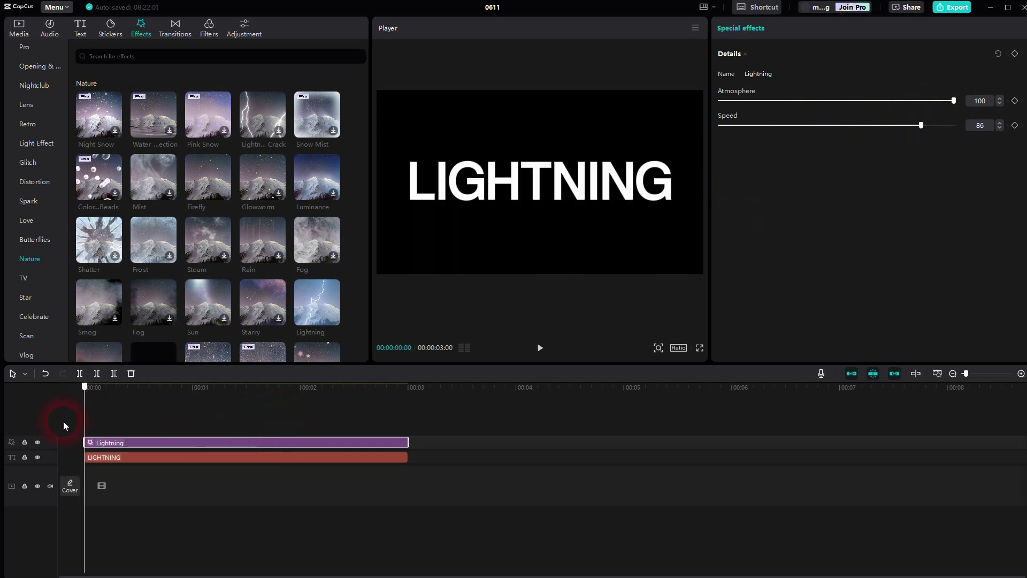
click(542, 350)
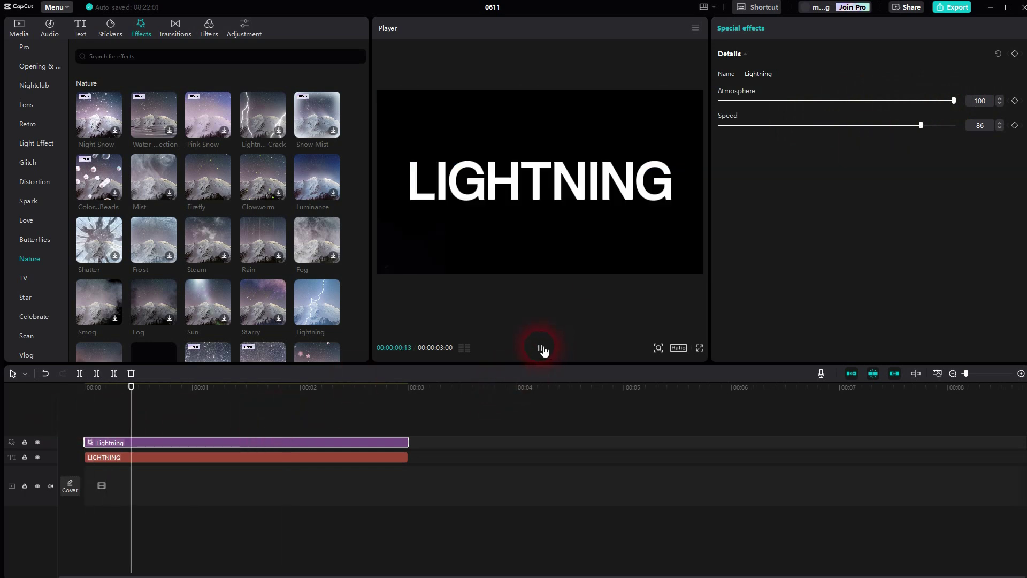
click(311, 412)
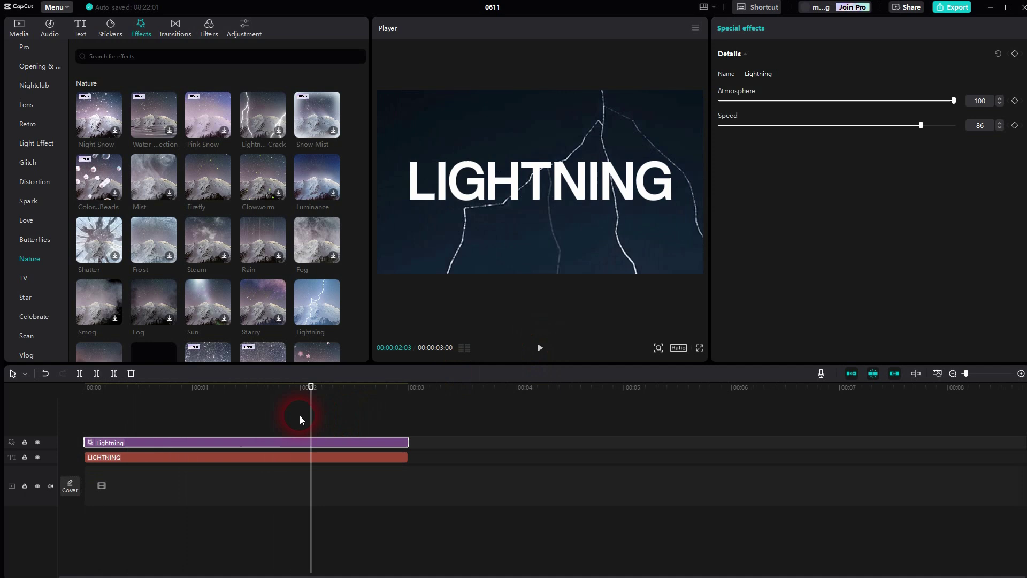
drag(314, 417, 105, 430)
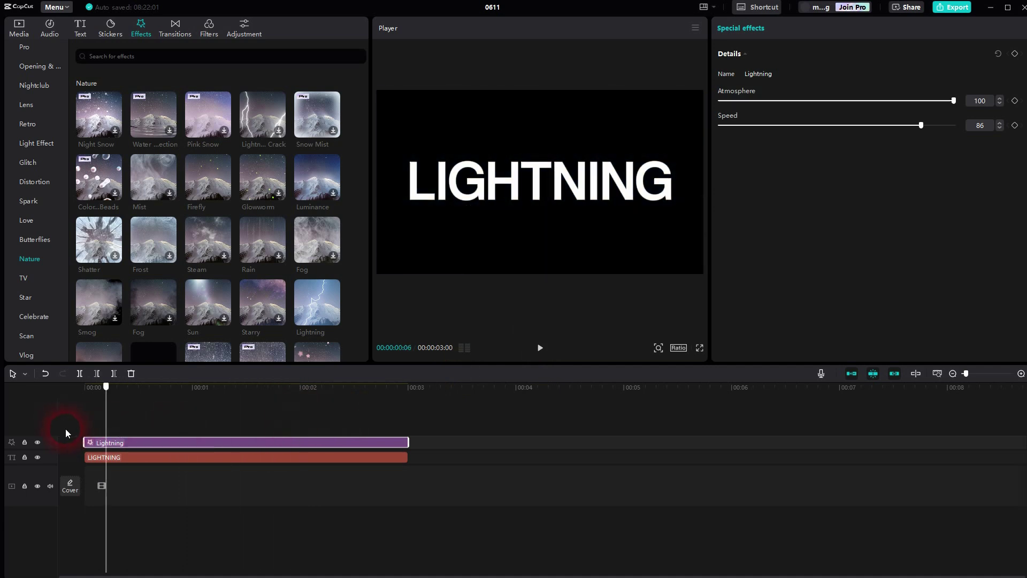
Step: Apply the Dissolve out animation to the LIGHTNING clip and preview it
click(257, 455)
click(774, 29)
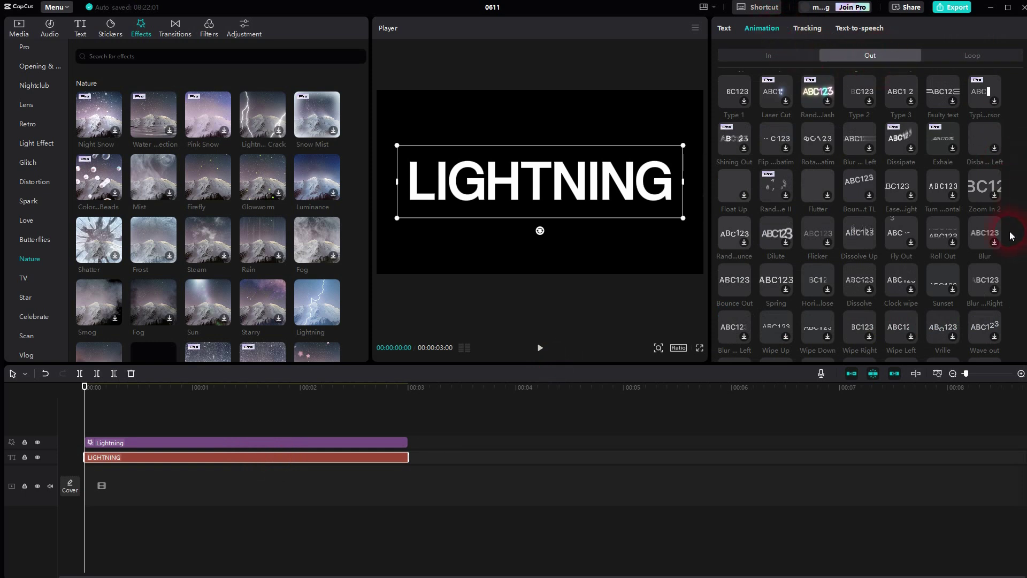
mouse_move(942, 141)
mouse_move(859, 285)
click(869, 293)
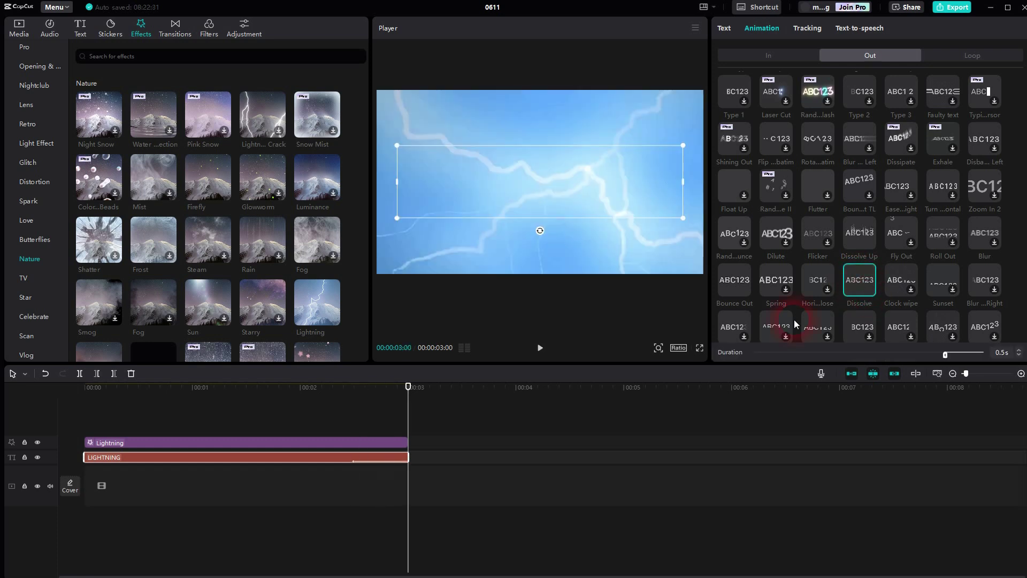
mouse_move(414, 411)
mouse_down()
mouse_move(357, 426)
mouse_move(394, 431)
mouse_up()
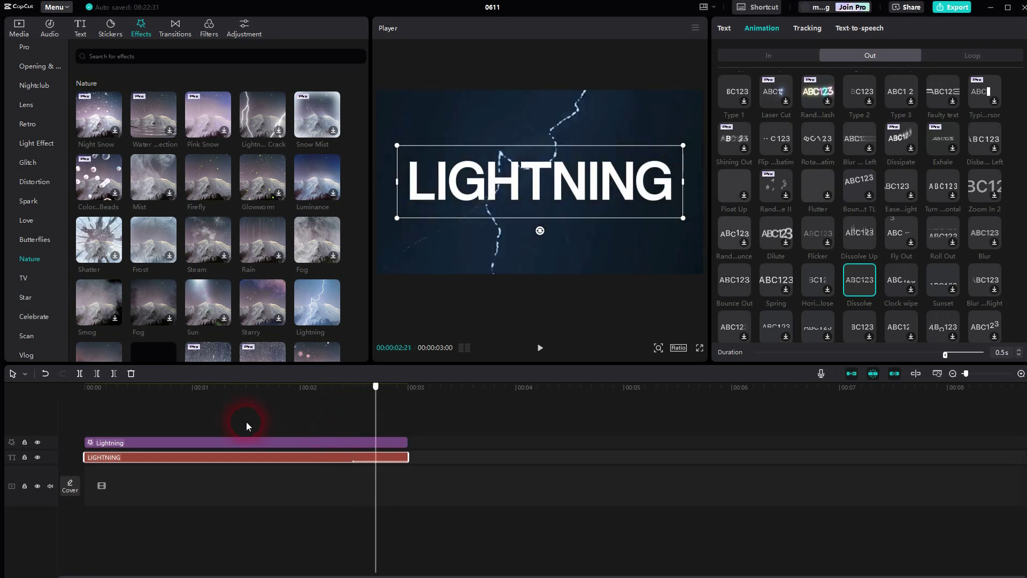
click(244, 421)
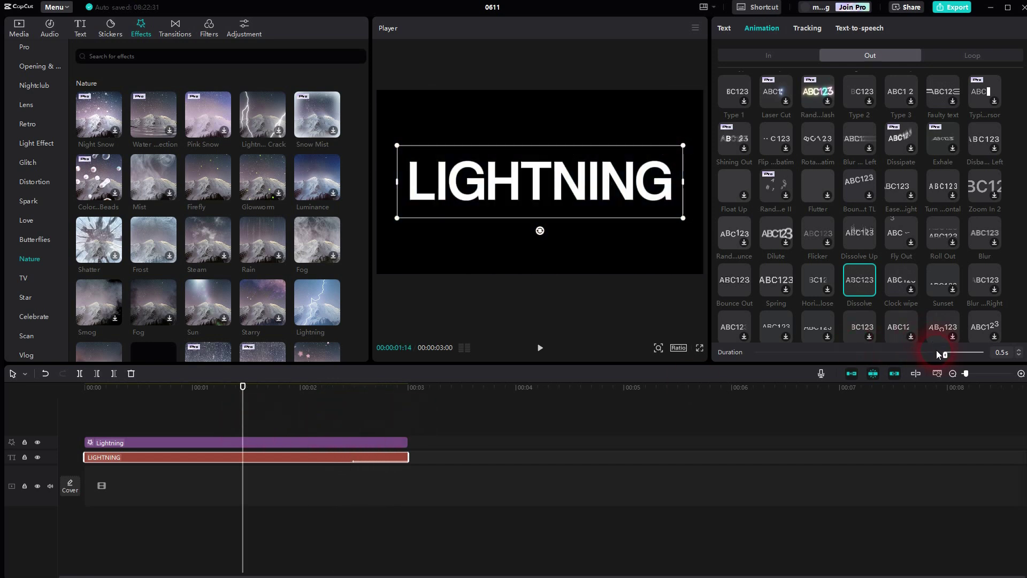
Step: Switch the exit to Dissolve Up lasting 1.5 seconds, then rewind to the start
drag(900, 355, 831, 359)
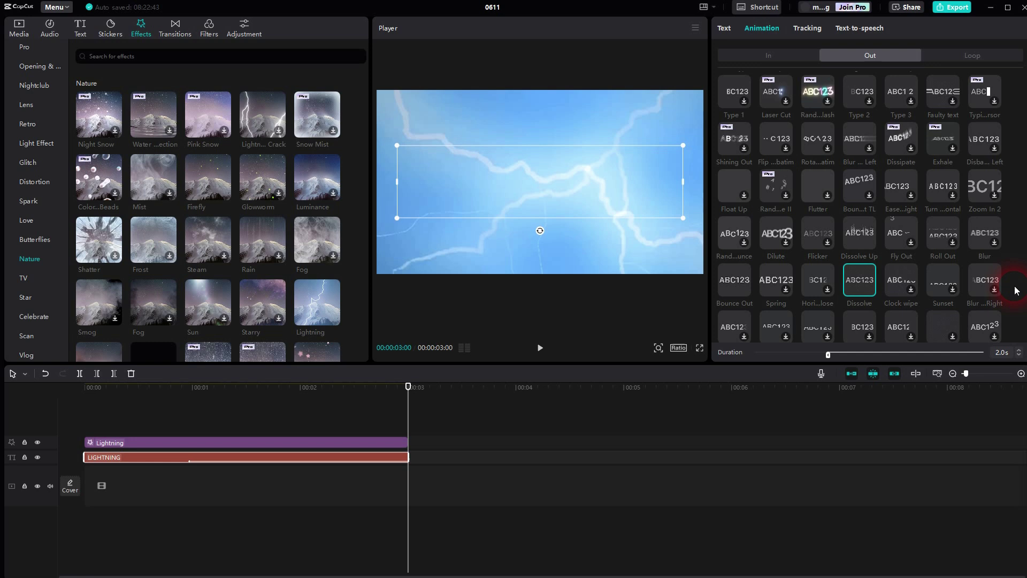
scroll(1012, 289, down, 3)
scroll(1013, 288, up, 2)
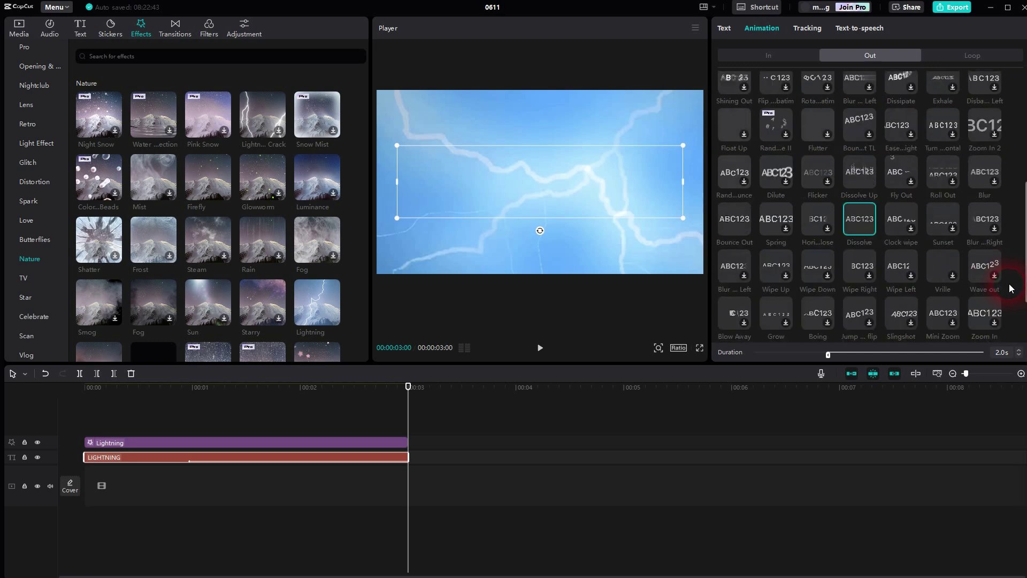
scroll(1011, 289, up, 2)
scroll(1010, 287, up, 1)
scroll(1011, 287, down, 1)
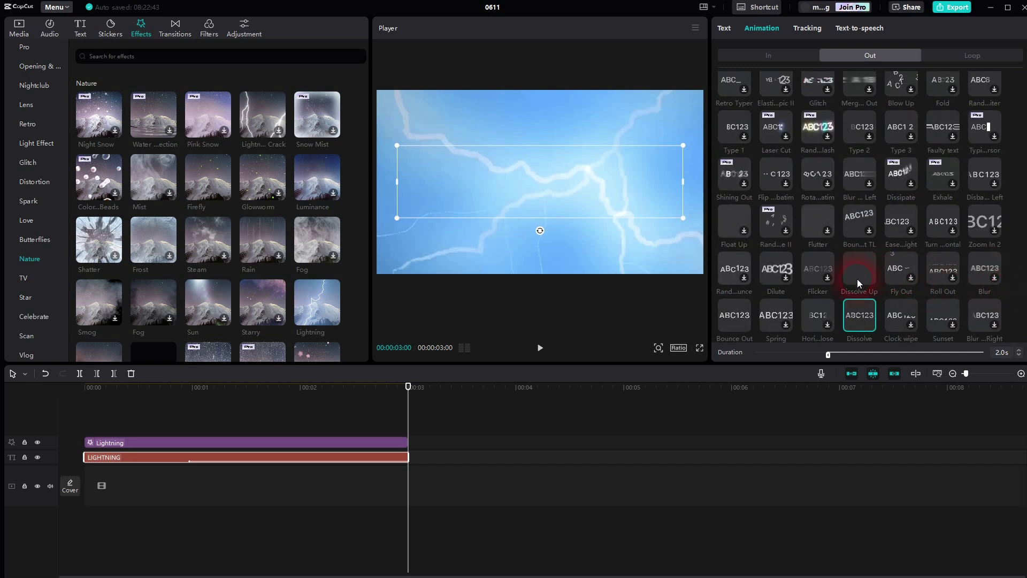
click(857, 273)
drag(830, 357, 868, 357)
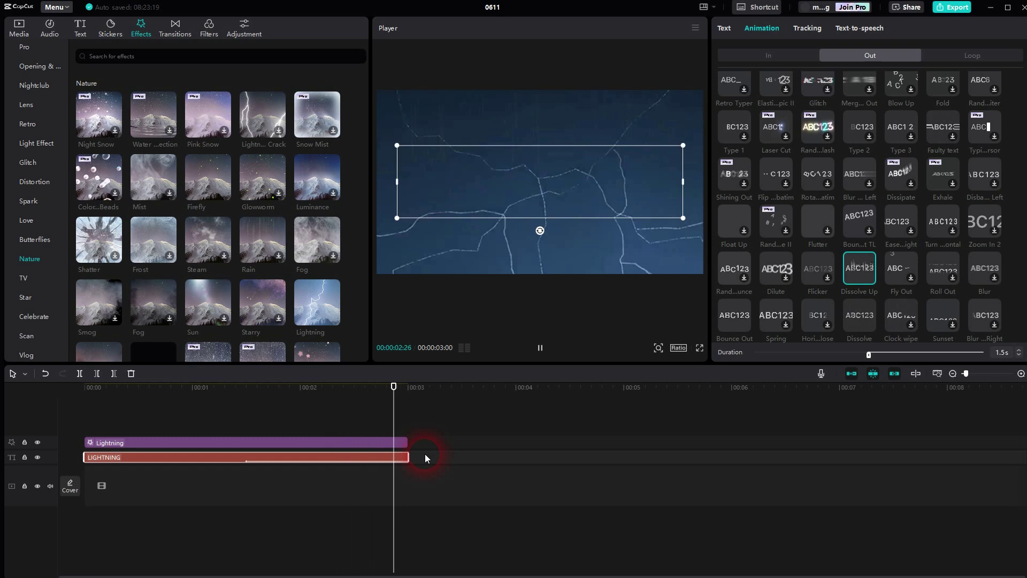
drag(412, 415, 86, 419)
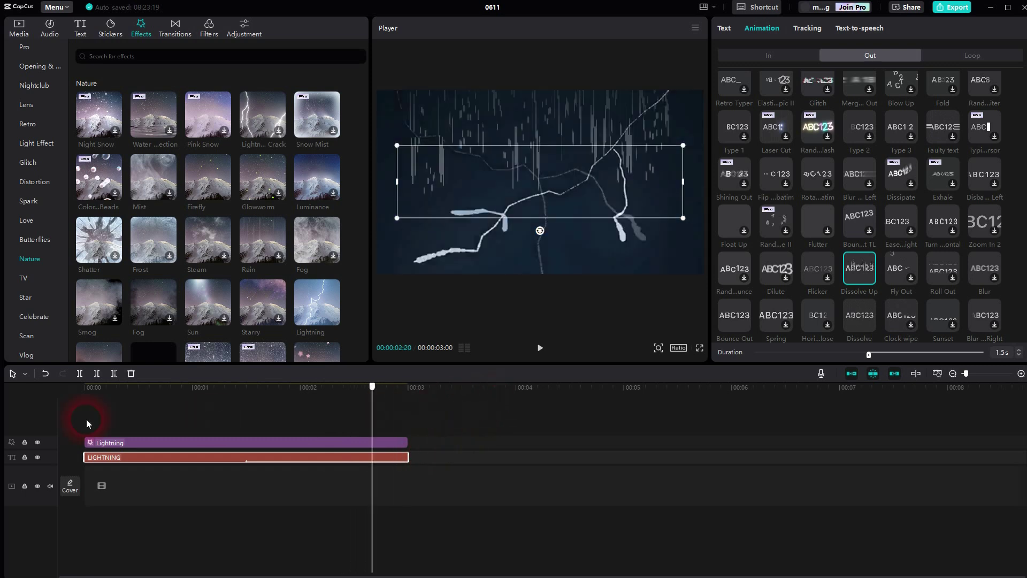
Step: Choose Fade In from the In animations with a 0.3s duration
click(754, 52)
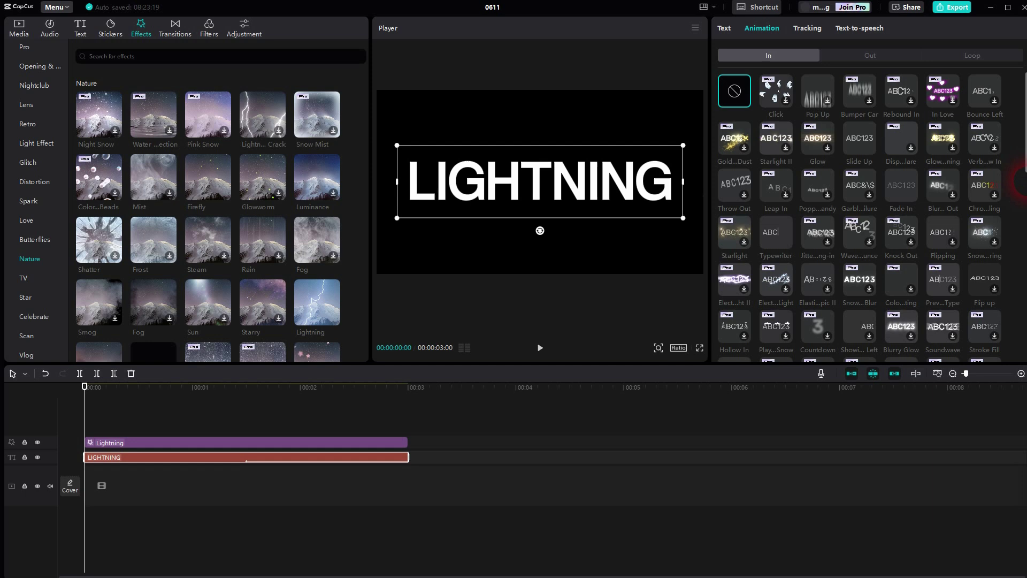
click(895, 183)
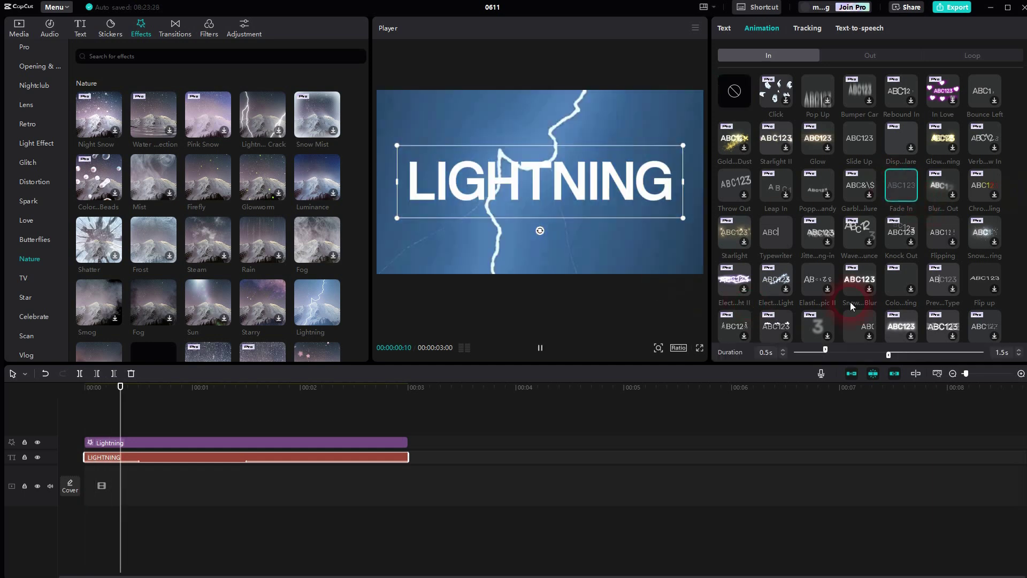
drag(826, 353, 812, 355)
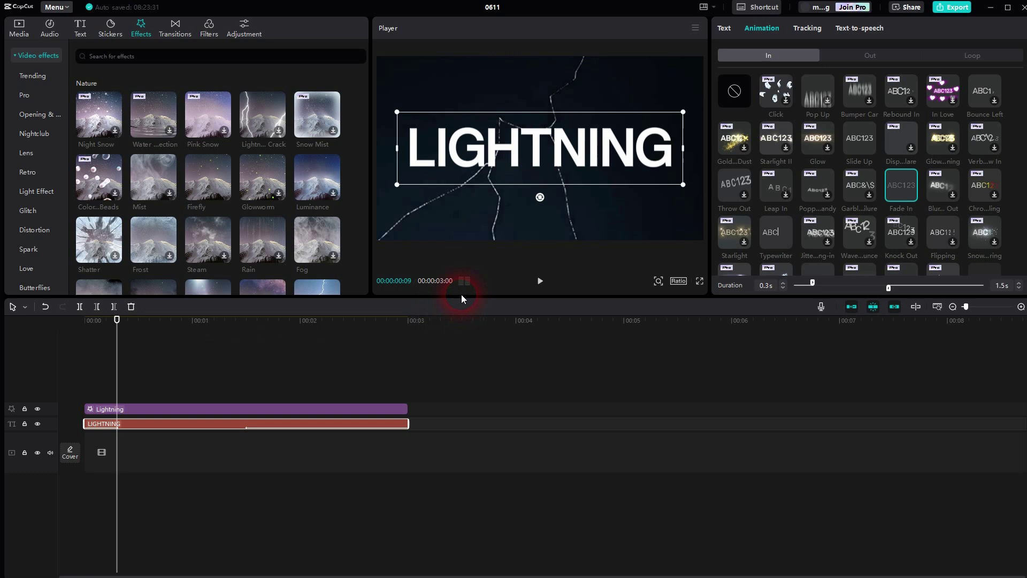
Step: Enlarge the preview panel, rewind to the start, and play the finished LIGHTNING title
drag(463, 302, 462, 332)
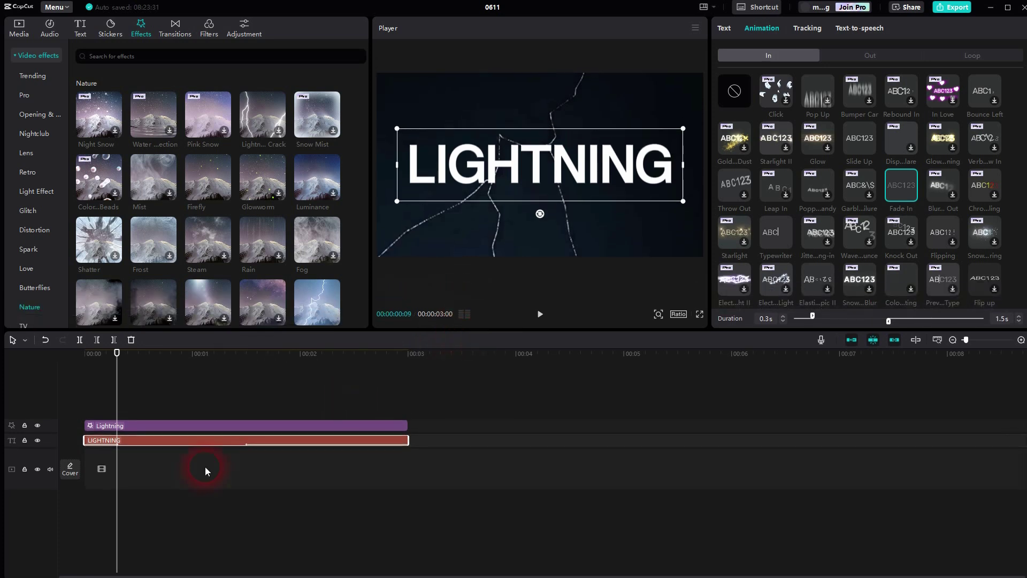
click(85, 394)
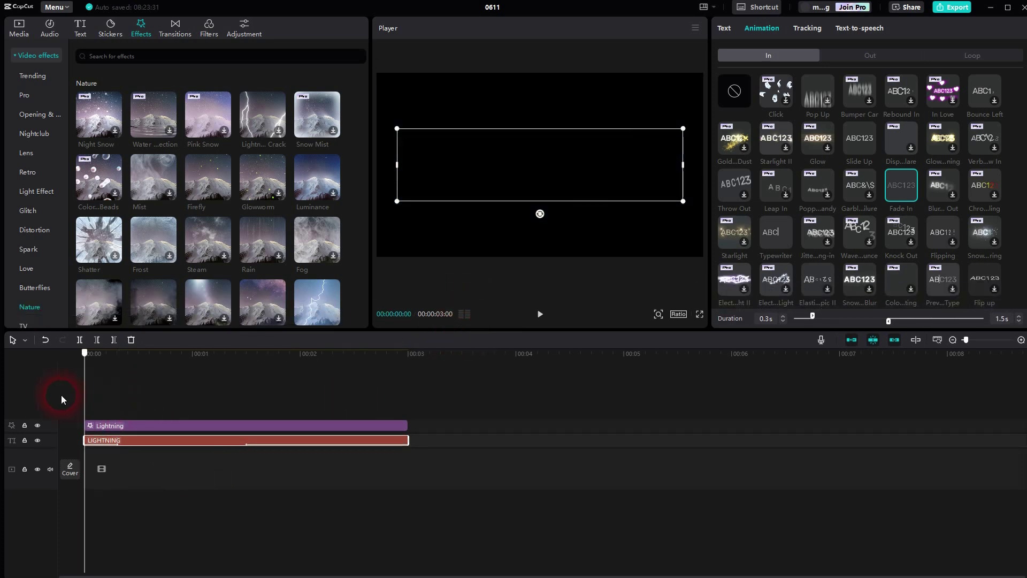
click(538, 316)
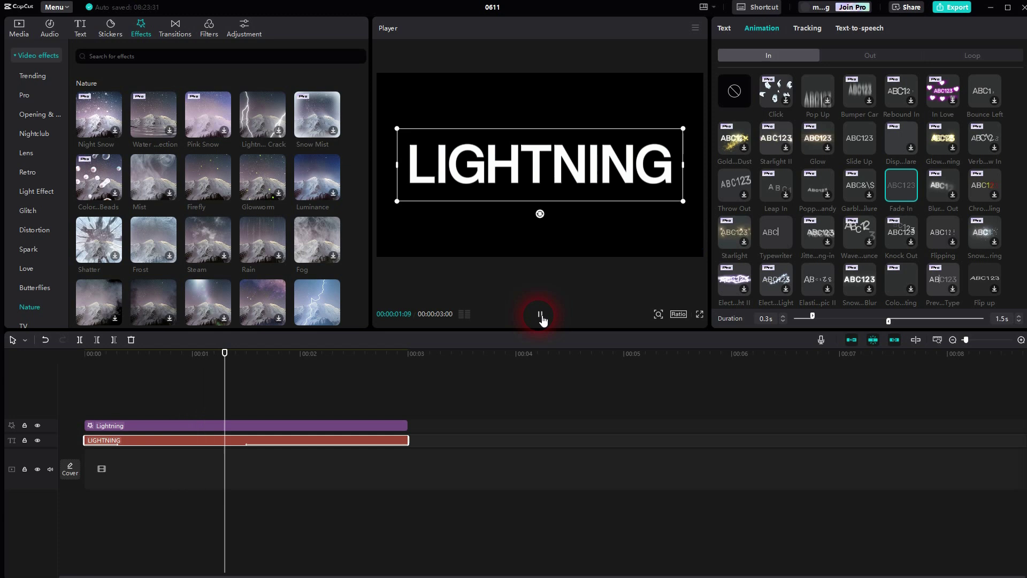